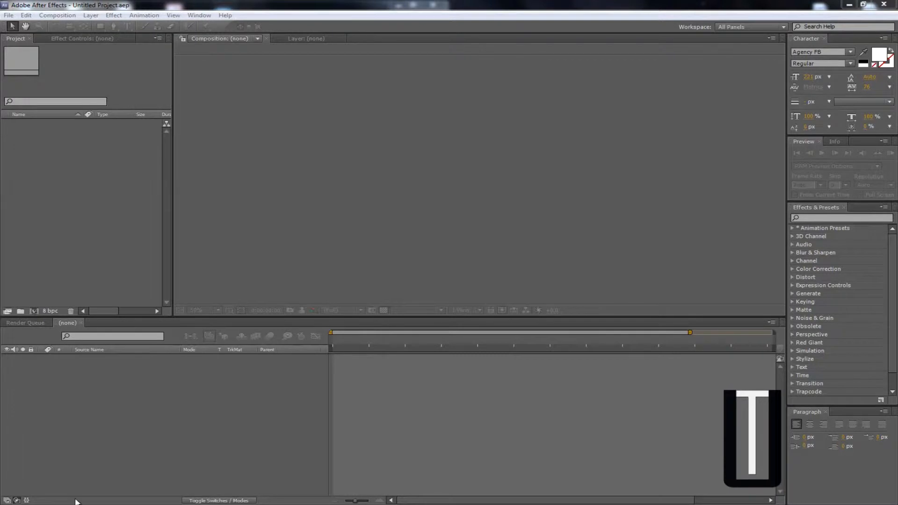
Step: Open the UltraTuts Intro video from the desktop and place its player window side by side with VLC media player
key(super)
click(290, 4)
drag(295, 6, 897, 19)
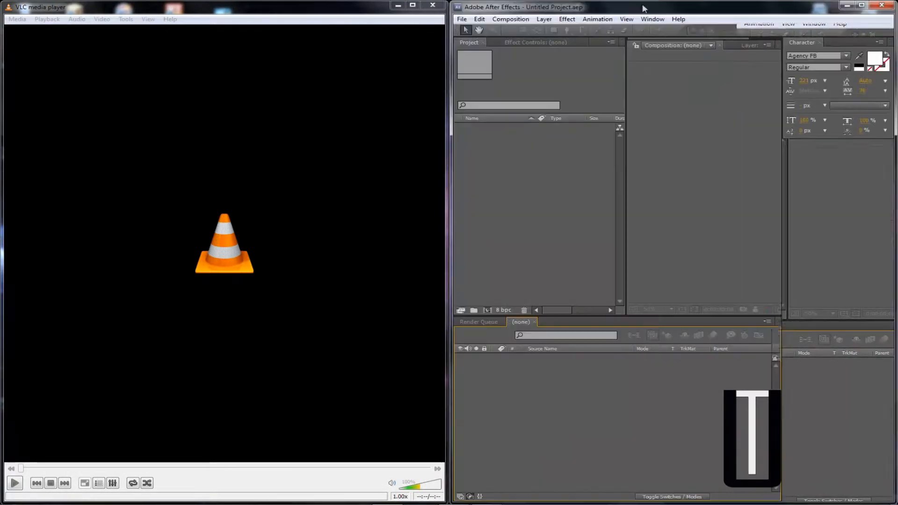
drag(364, 6, 763, 29)
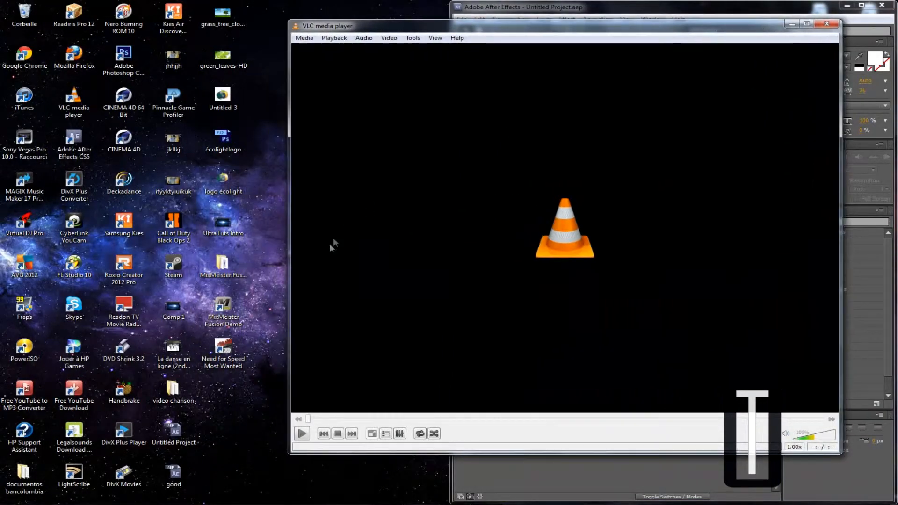
double_click(212, 233)
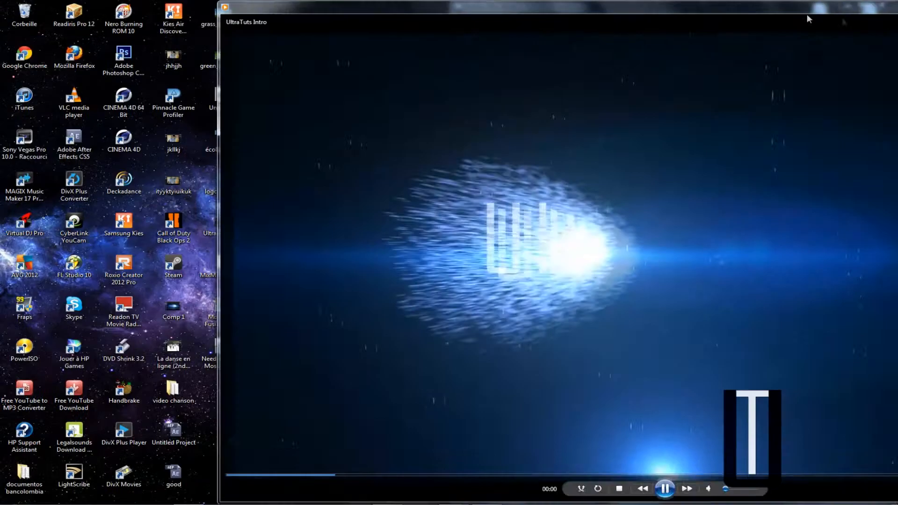
drag(807, 15, 897, 23)
drag(375, 25, 1, 56)
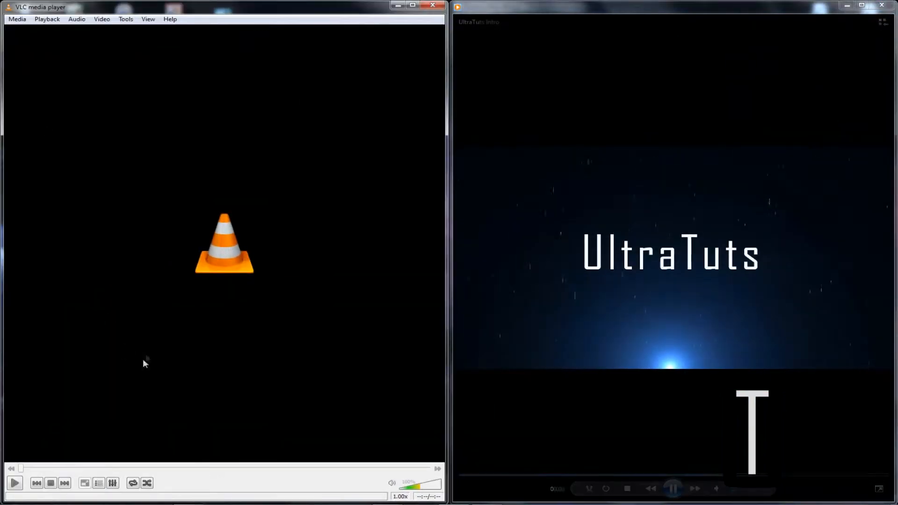
mouse_move(614, 191)
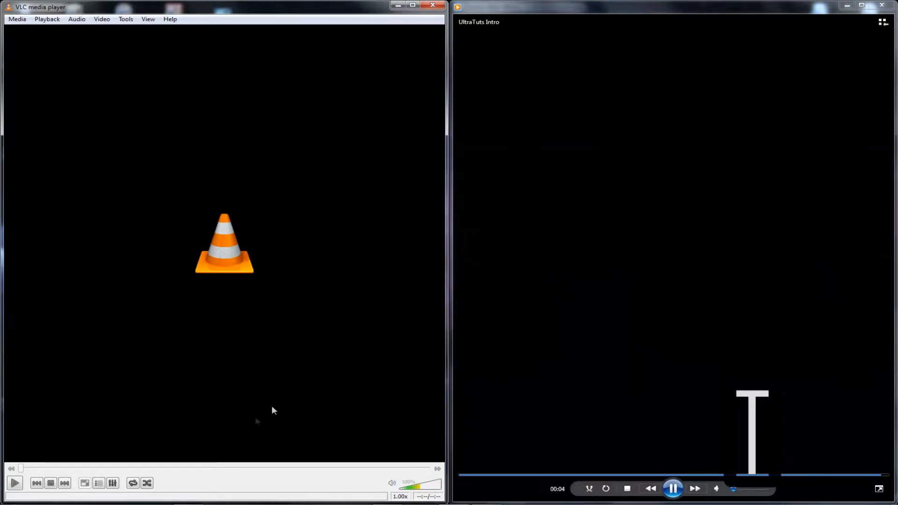
Step: Play Comp 1.mp4 in VLC and replay UltraTuts Intro in the other player to compare the two videos
click(15, 483)
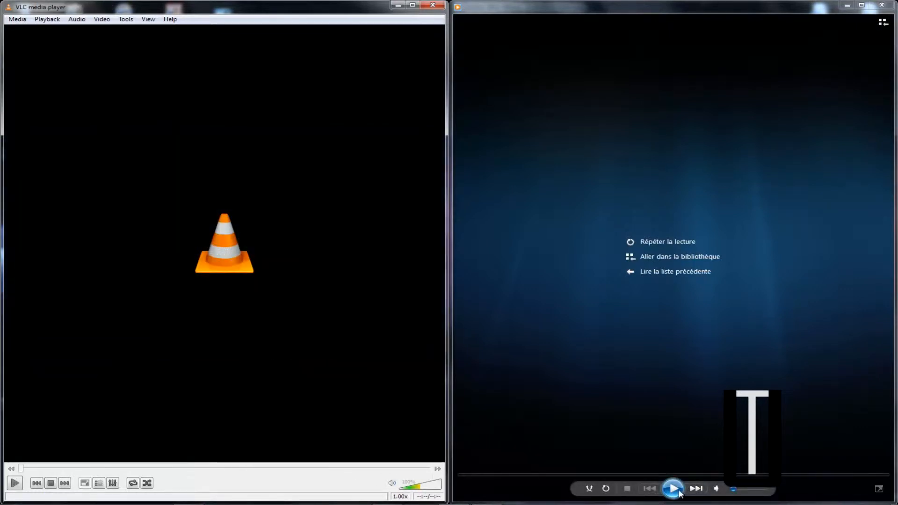
click(683, 491)
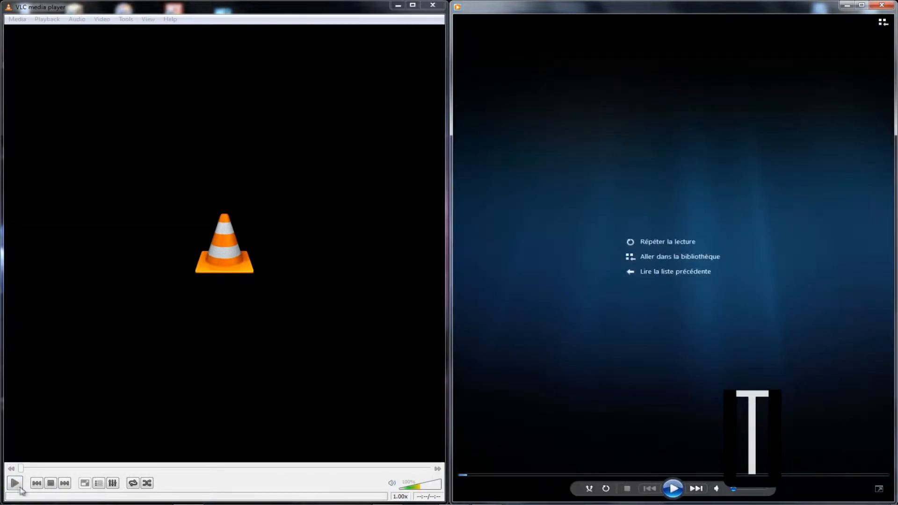
click(18, 486)
click(672, 490)
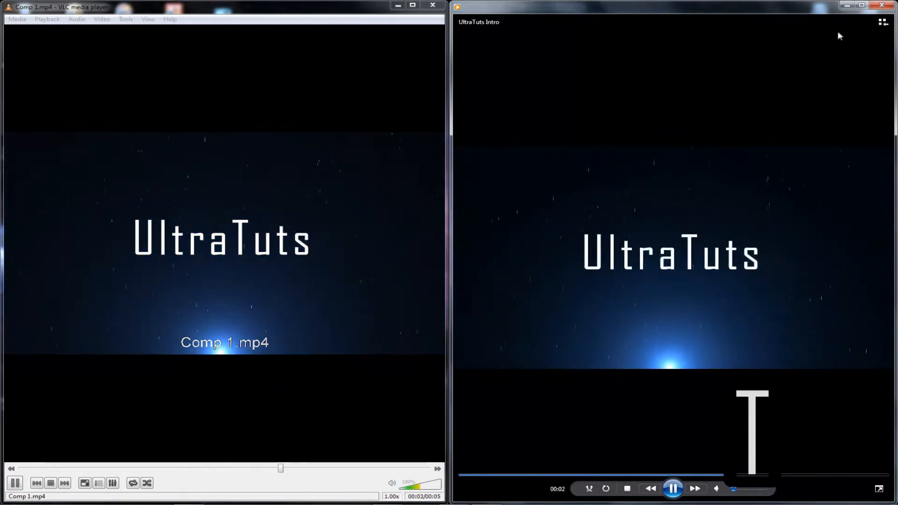
Step: Close both video players and maximize the After Effects window
click(881, 5)
click(429, 5)
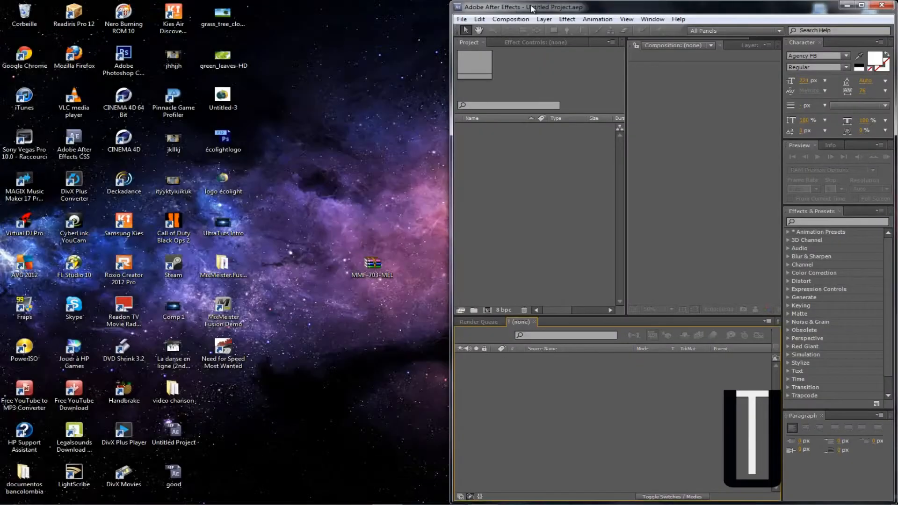
double_click(500, 6)
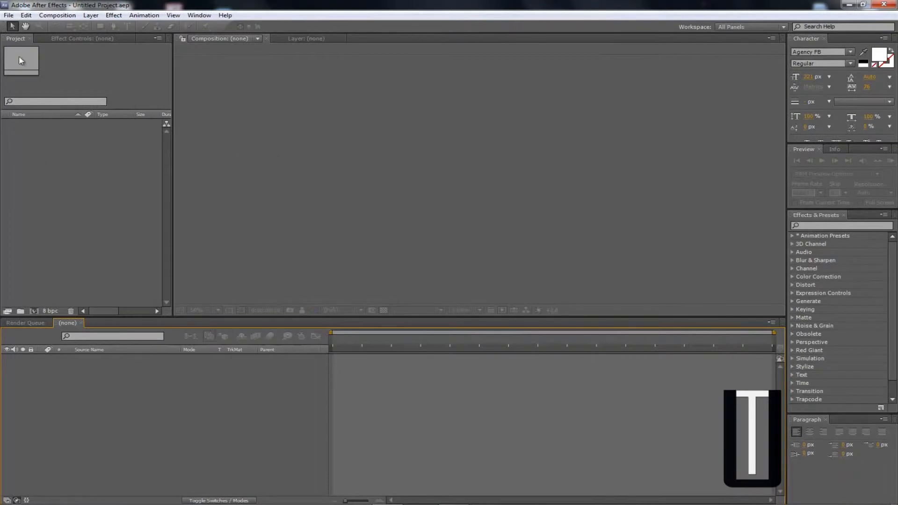
Step: Import the Comp 1 video from the desktop into the After Effects project, keeping the program window maximized
double_click(644, 5)
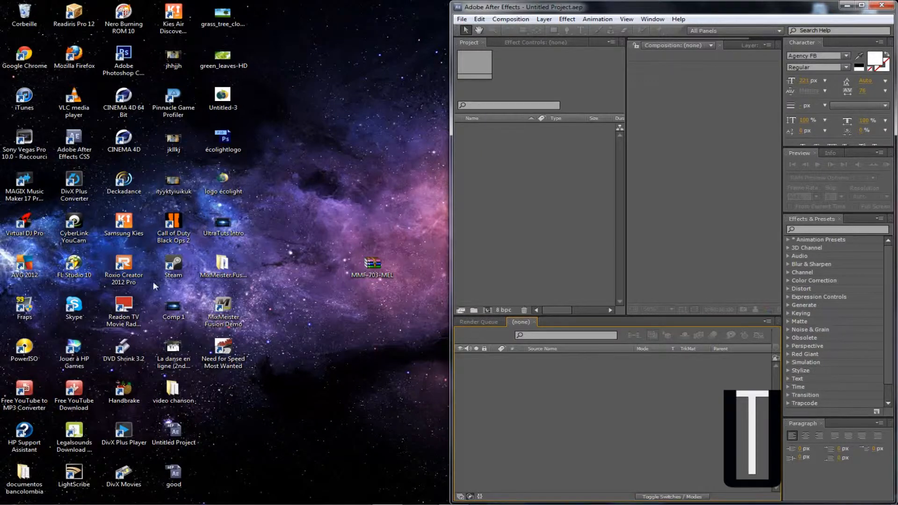
drag(172, 309, 509, 214)
double_click(525, 8)
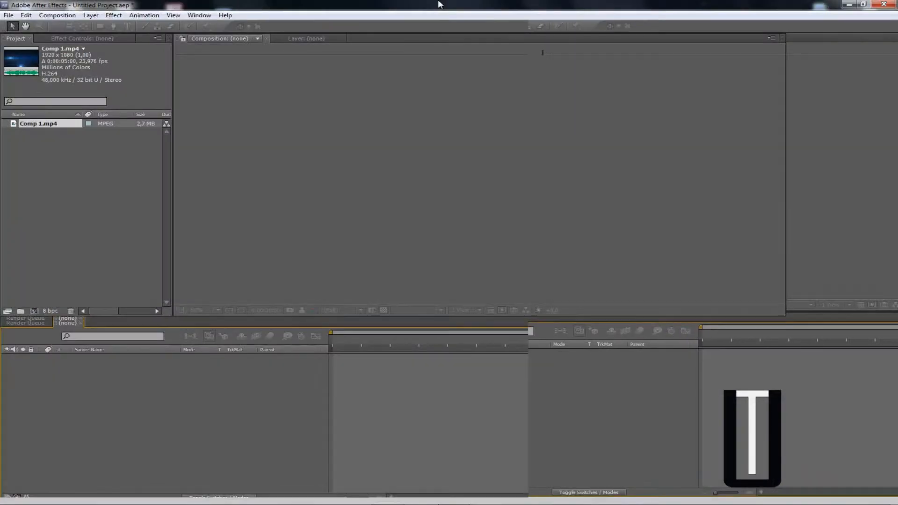
click(8, 15)
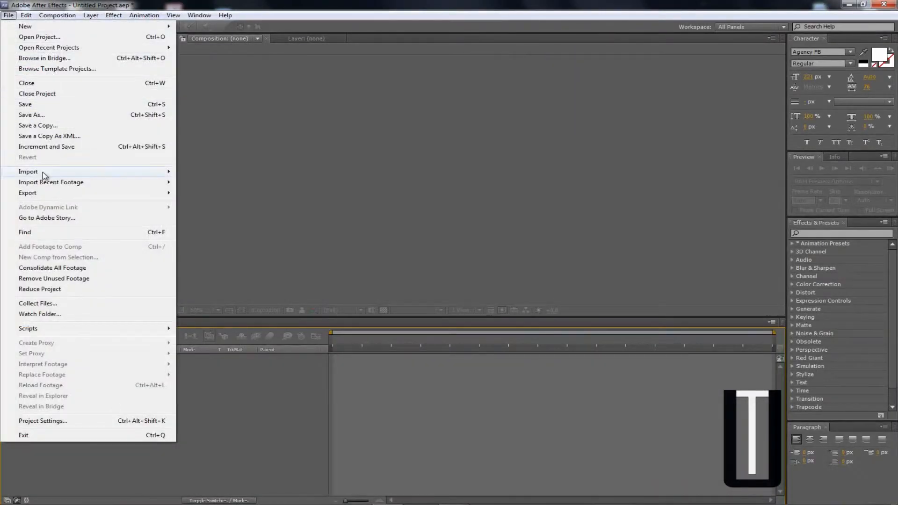
mouse_move(46, 174)
click(212, 172)
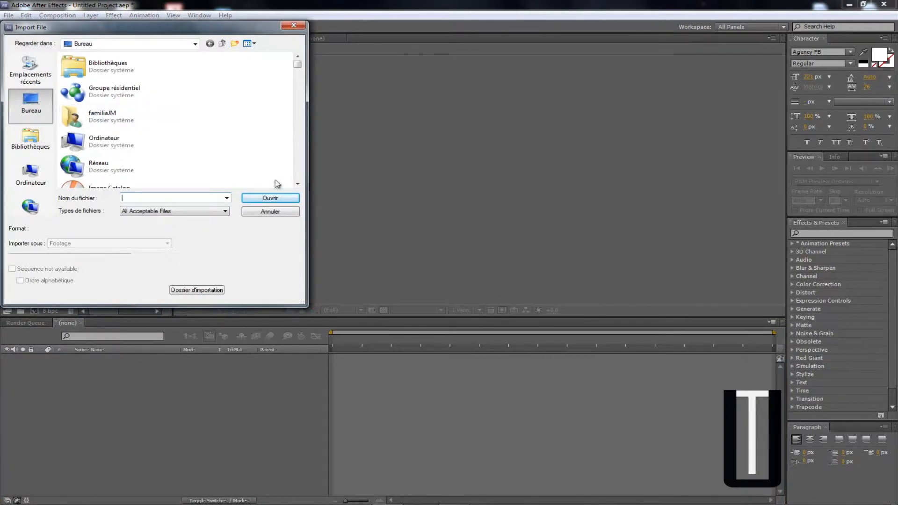
click(293, 25)
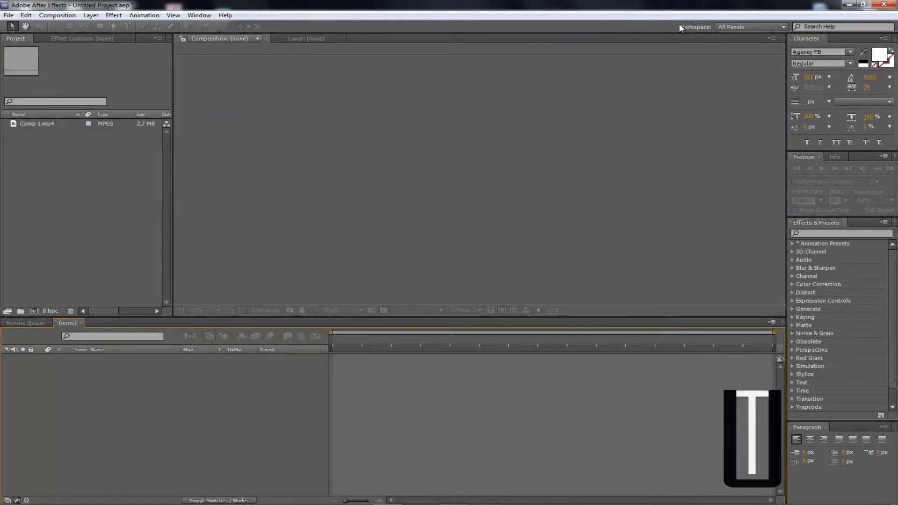
Step: Look through the Text, Motion Tracking, Effects, Paint, Standard and Animation workspaces, ending on All Panels
click(748, 26)
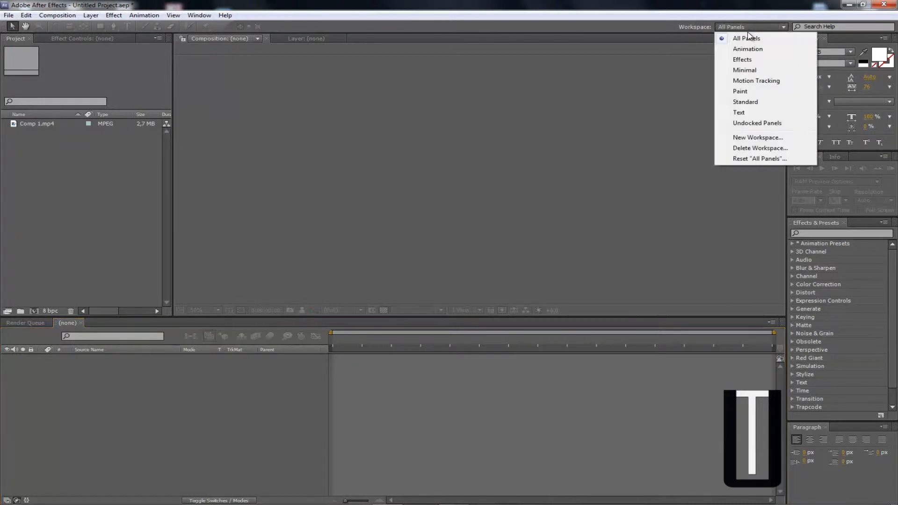
click(747, 112)
click(748, 26)
click(749, 80)
click(748, 26)
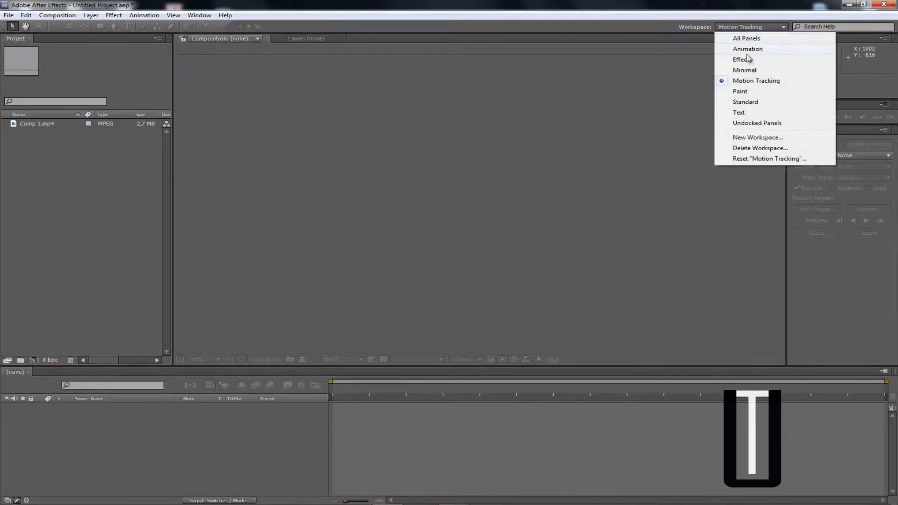
click(746, 59)
click(745, 27)
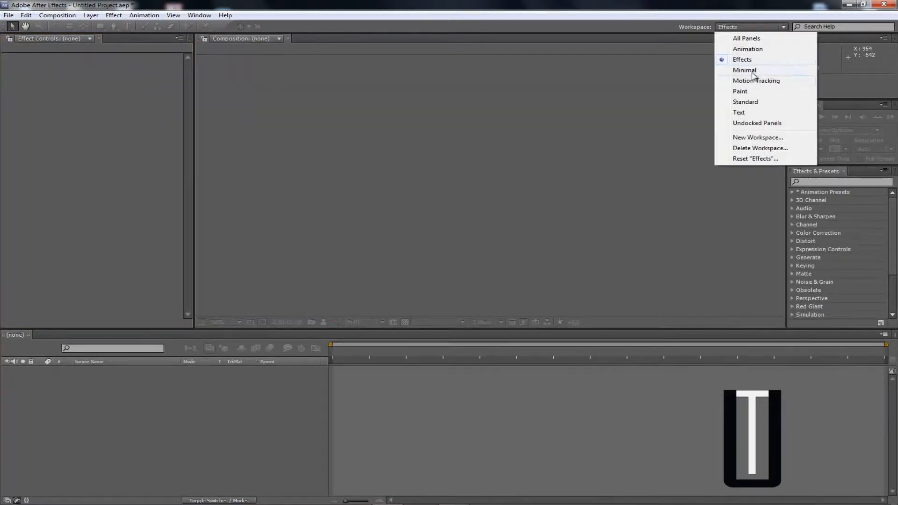
click(750, 91)
click(749, 26)
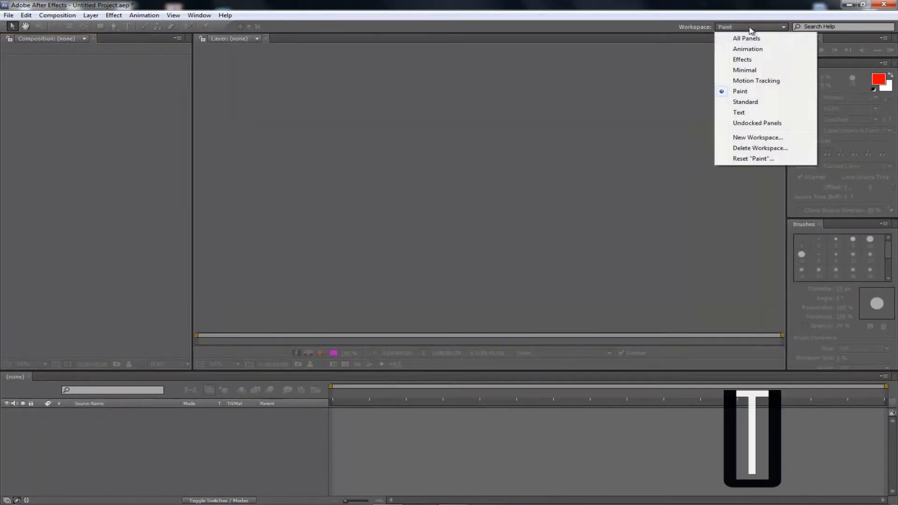
click(753, 101)
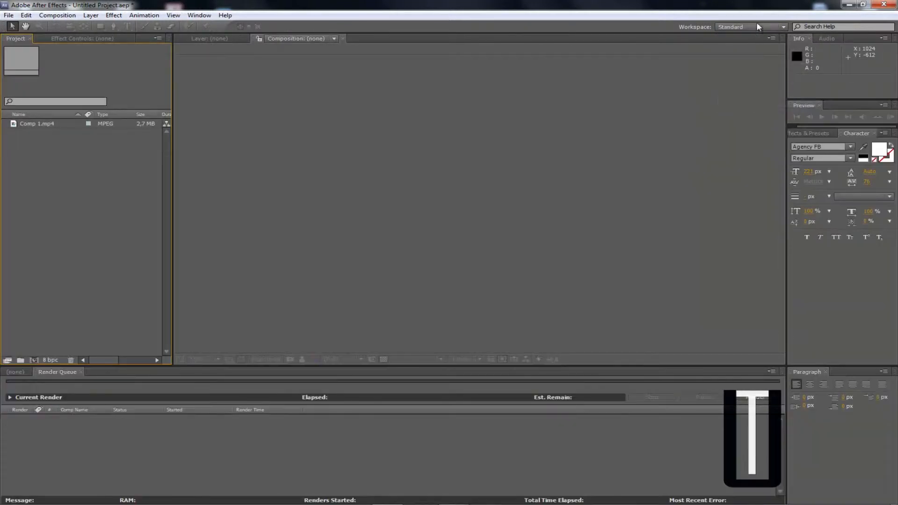
click(756, 26)
click(751, 50)
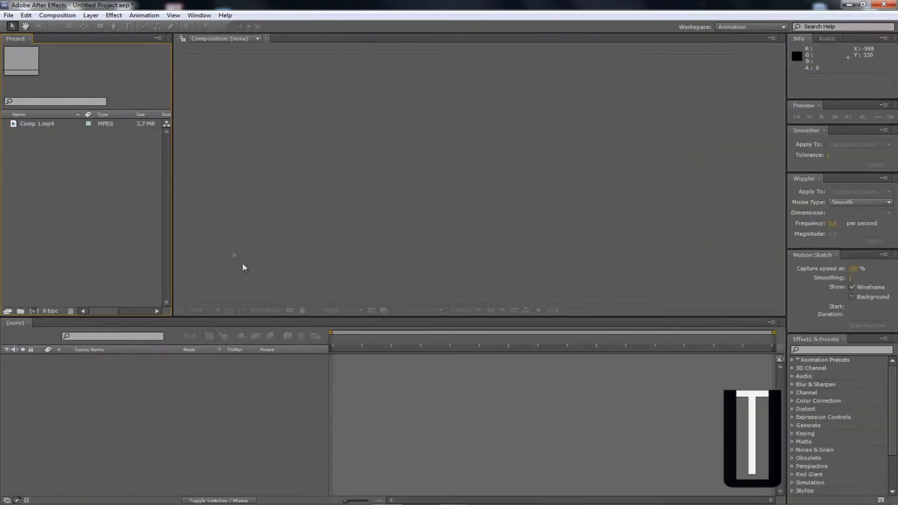
click(745, 28)
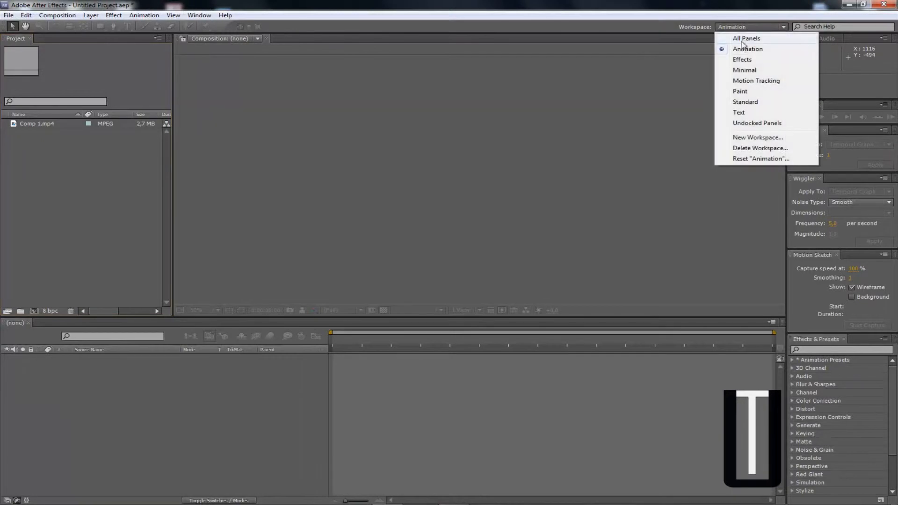
click(744, 41)
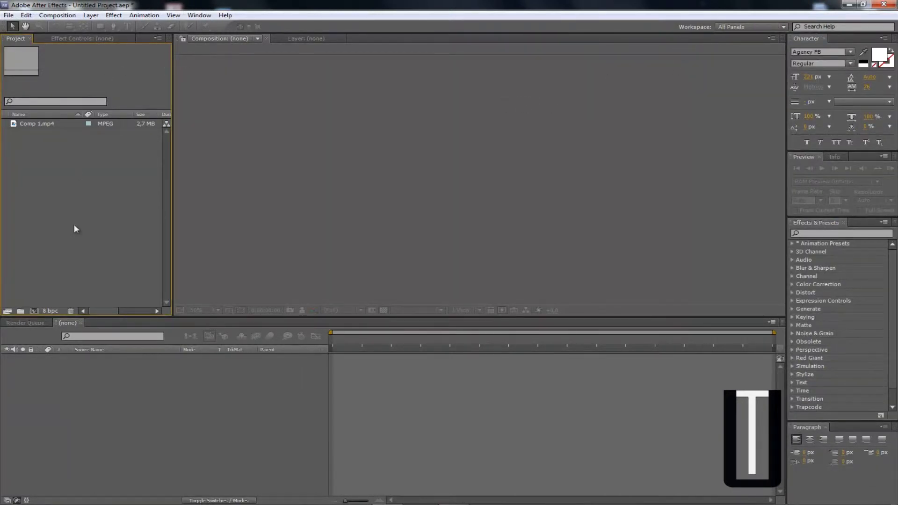
Step: Add Comp 1.mp4 to the empty timeline as a new composition and set the playhead to 0:00:00:00
click(68, 322)
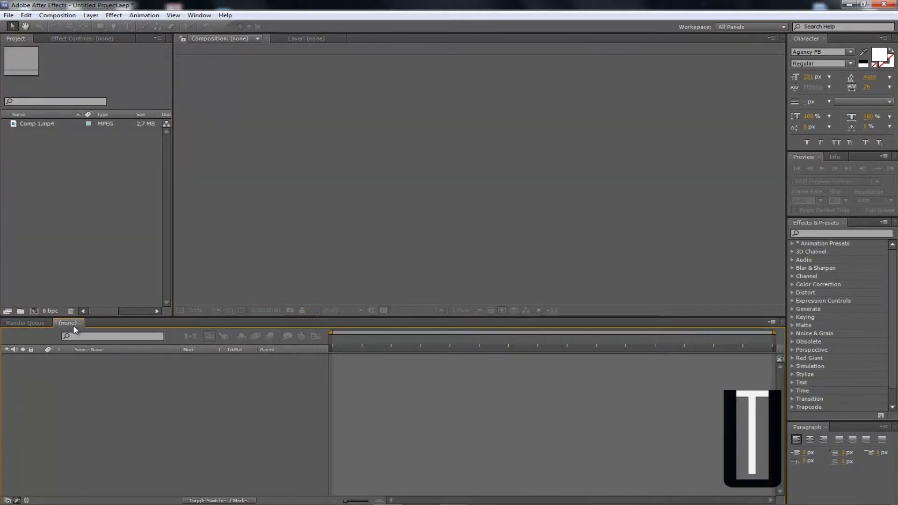
click(37, 124)
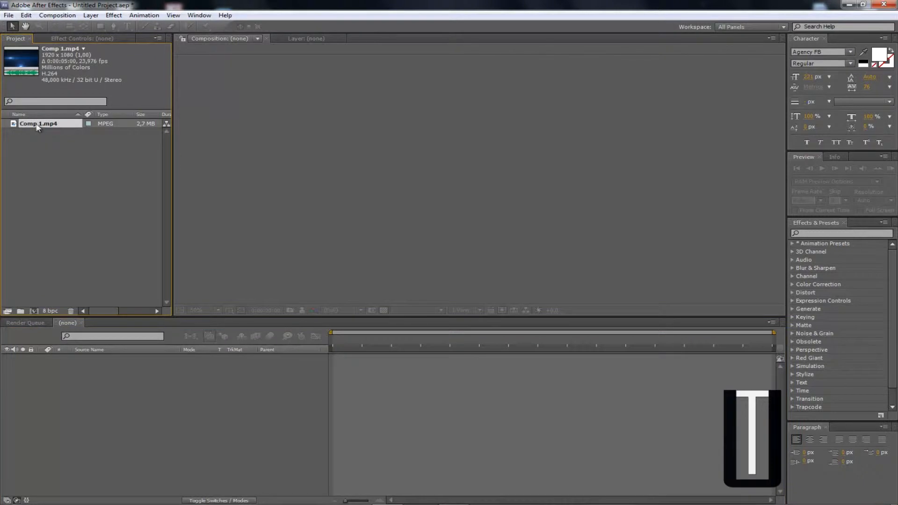
drag(38, 128, 121, 391)
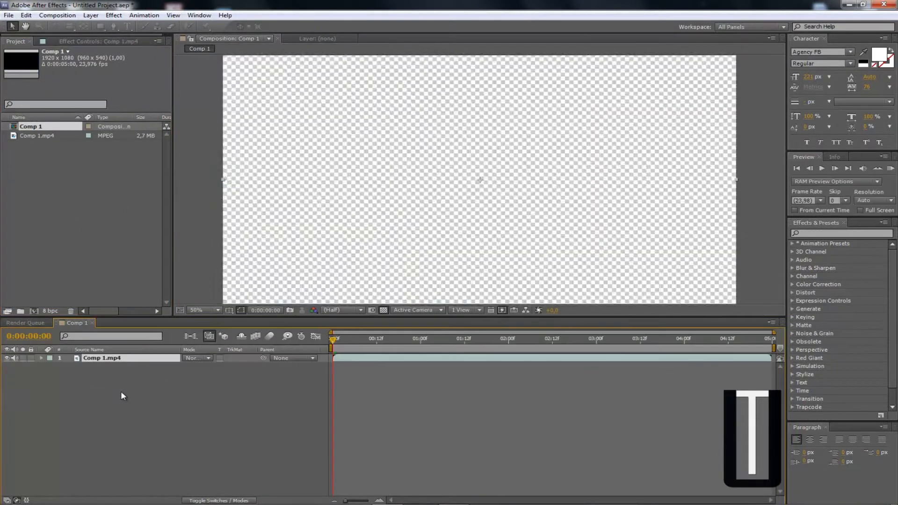
drag(347, 338, 315, 342)
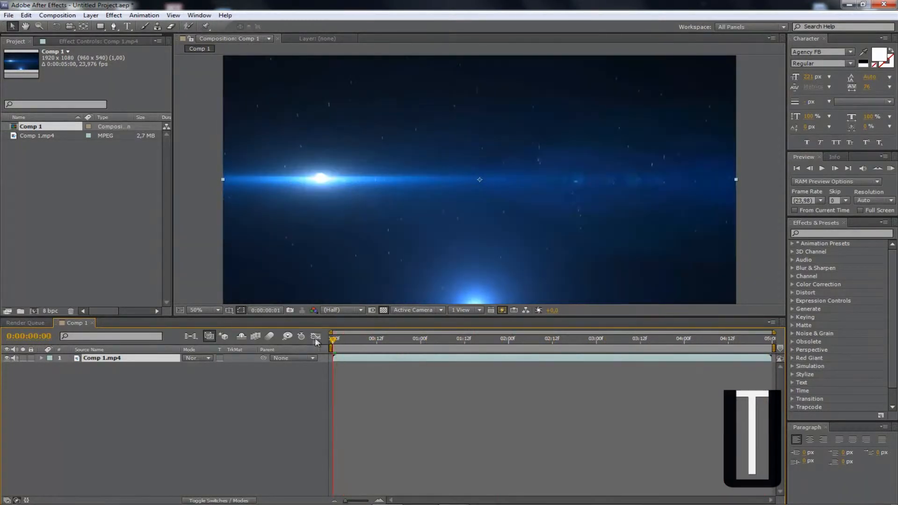
Step: Expand the Transform properties of the Comp 1.mp4 layer and select its Position property
click(112, 374)
click(104, 359)
key(t)
key(t)
click(41, 357)
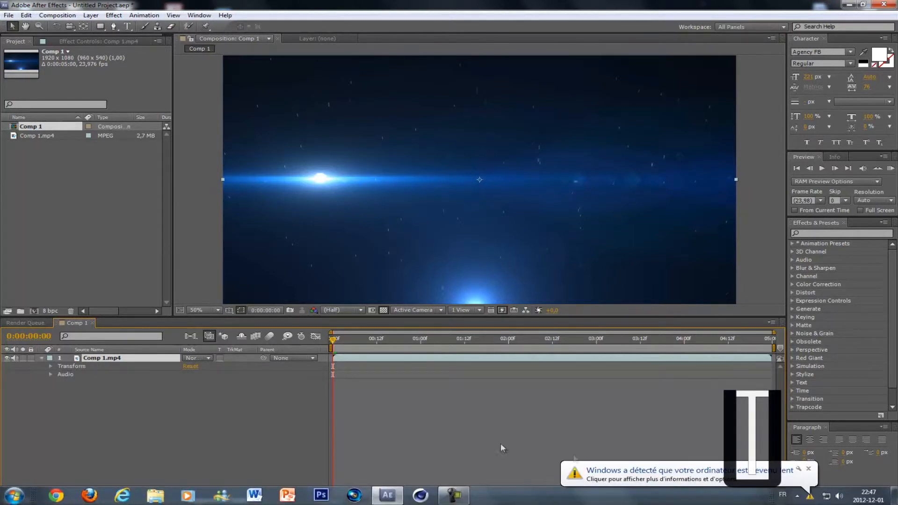
click(228, 406)
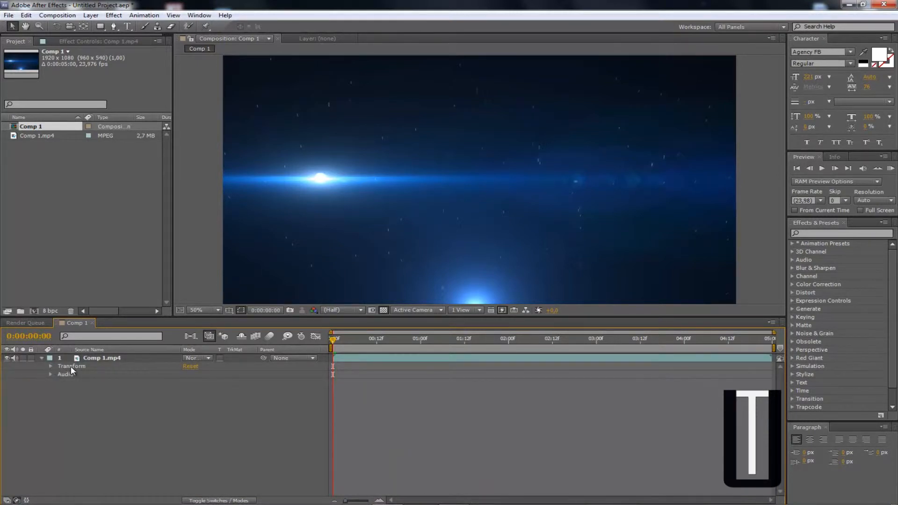
click(51, 366)
click(83, 383)
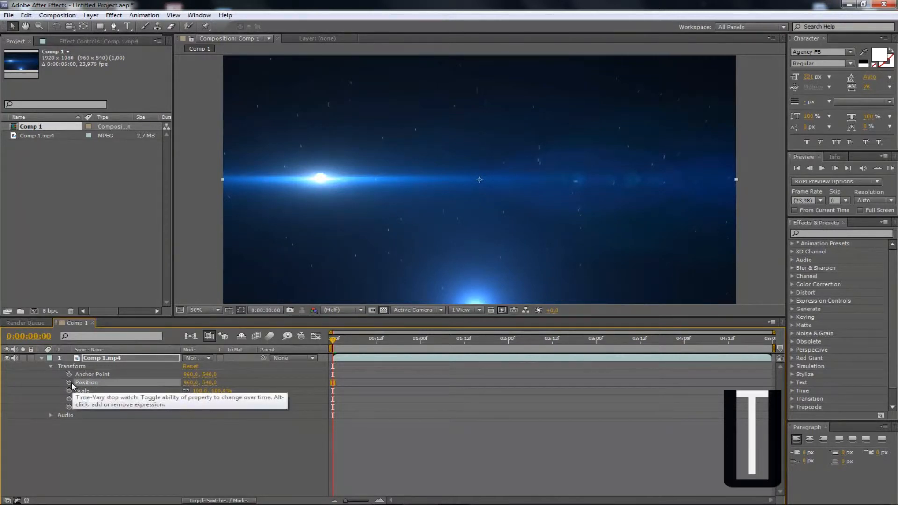
Step: Enable keyframing for the Comp 1.mp4 layer's Position, with a keyframe at 0:00:00:00 and the playhead on it
mouse_move(332, 340)
mouse_down()
mouse_move(342, 339)
mouse_move(325, 337)
mouse_up()
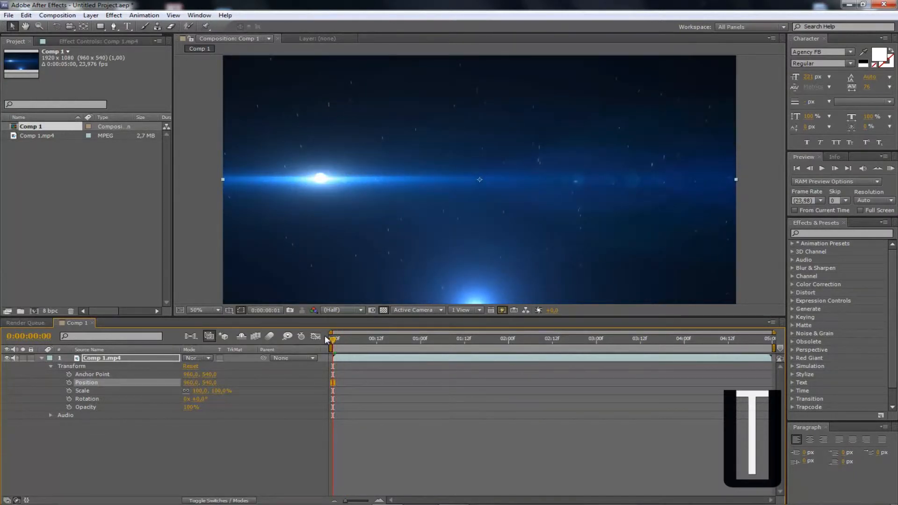
click(69, 383)
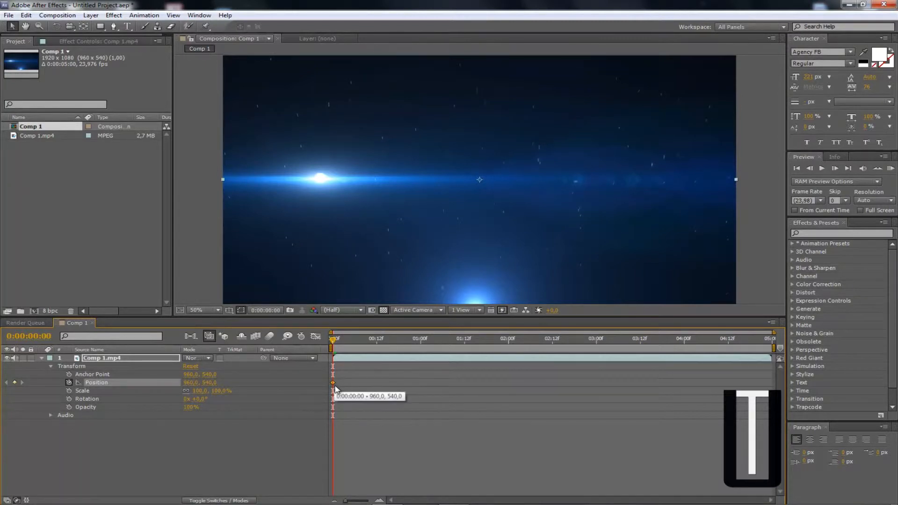
click(340, 339)
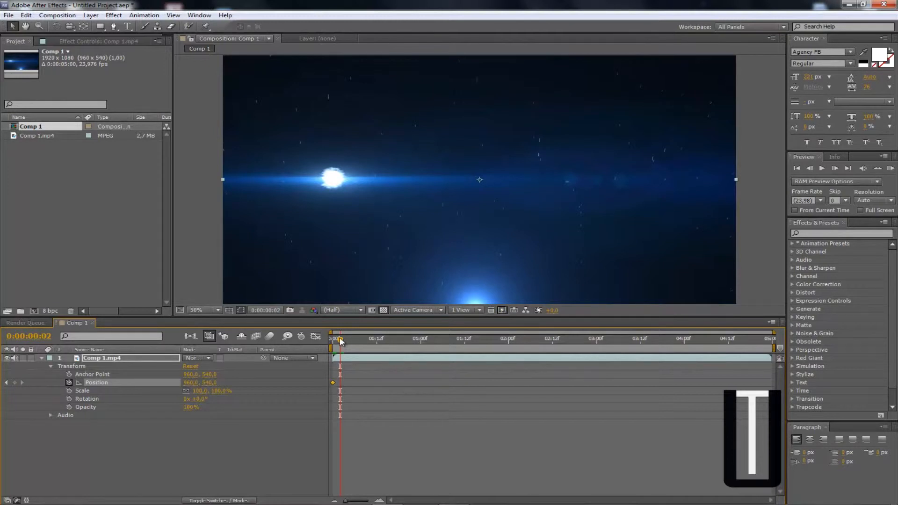
drag(340, 339, 333, 343)
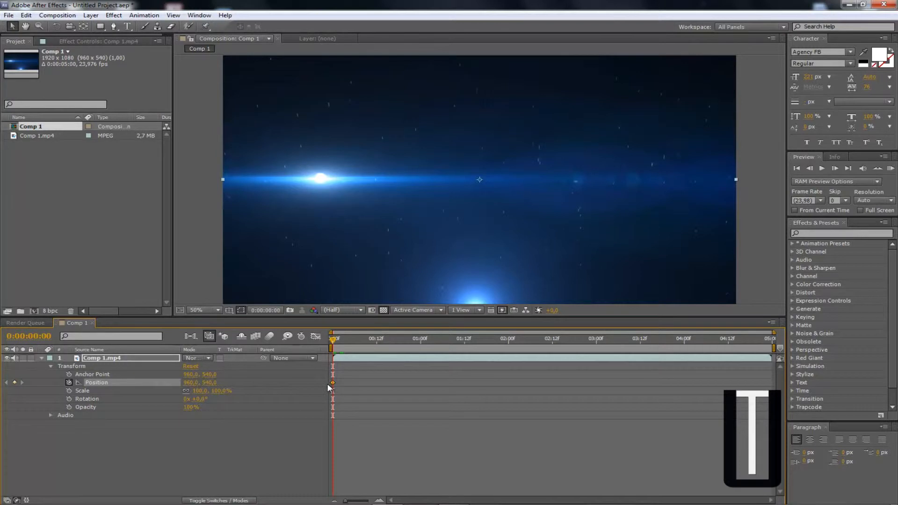
click(69, 383)
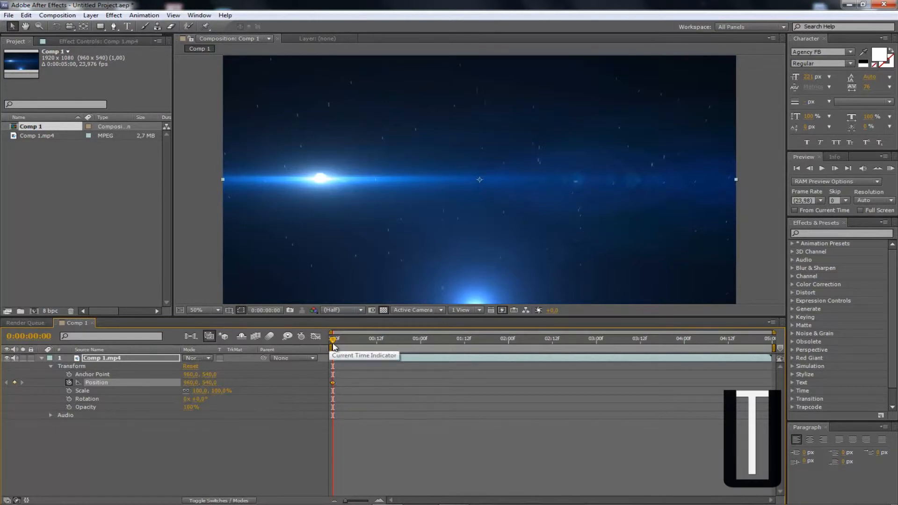
Step: Remove and restart the Position keyframing, first with a keyframe at 0:00:01:20 and finally back at 0:00:00:00
drag(334, 340, 493, 340)
click(69, 383)
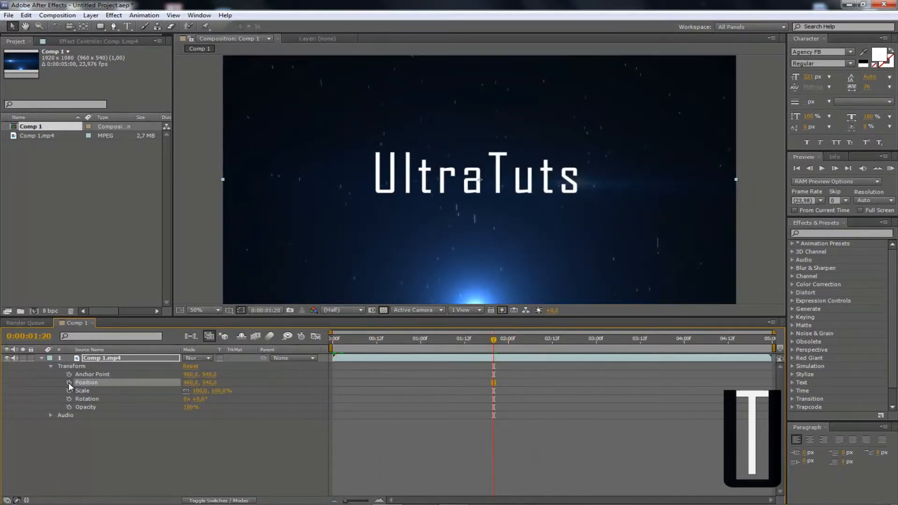
click(68, 383)
drag(493, 340, 290, 363)
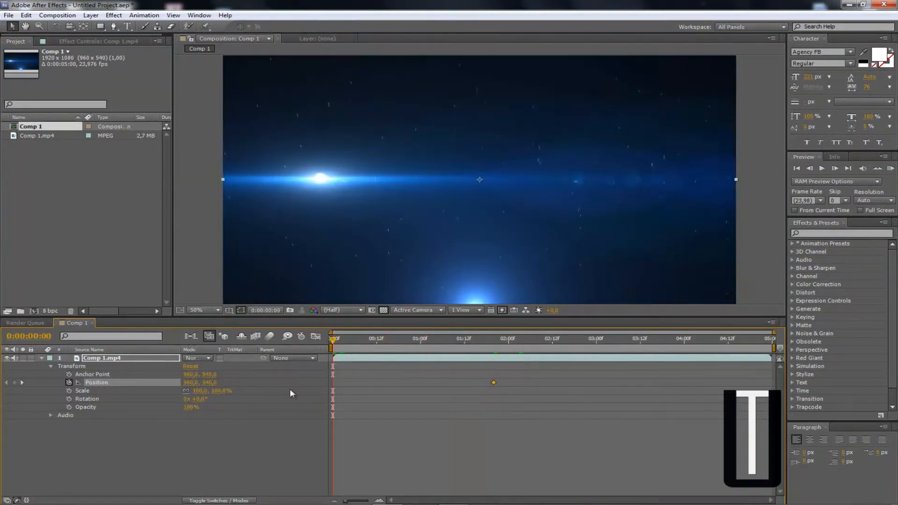
click(68, 383)
click(68, 382)
Step: Add a second Position keyframe at 0:00:01:19 and move the playhead to 0:00:02:14
drag(330, 338, 486, 345)
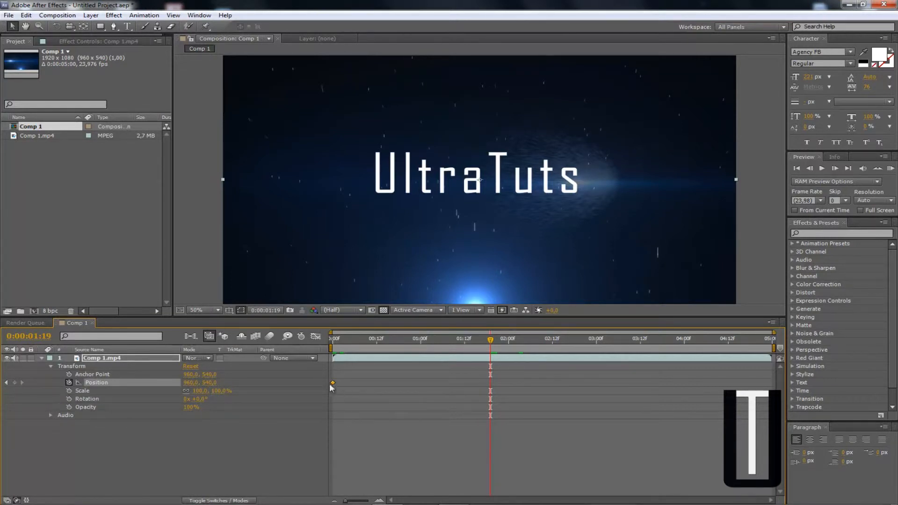
click(15, 383)
click(568, 442)
drag(490, 343, 559, 348)
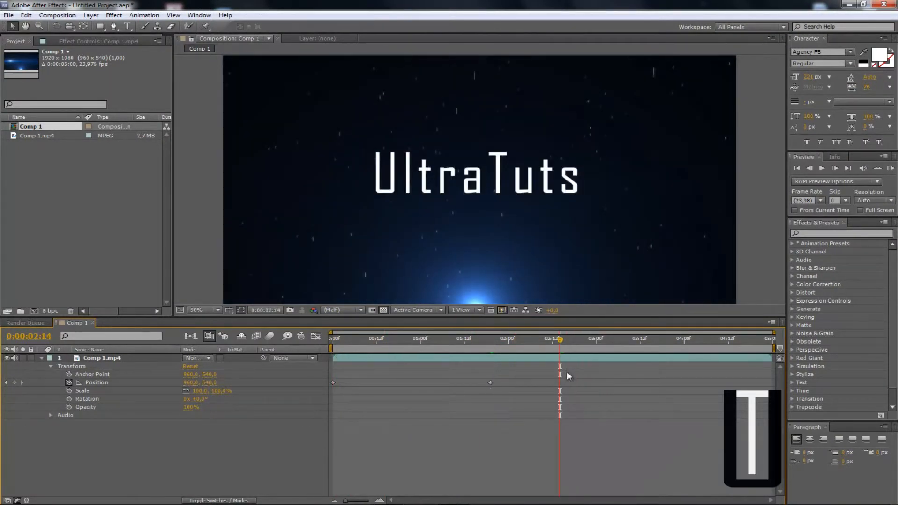
Step: Show the Wiggler panel in the workspace
click(205, 17)
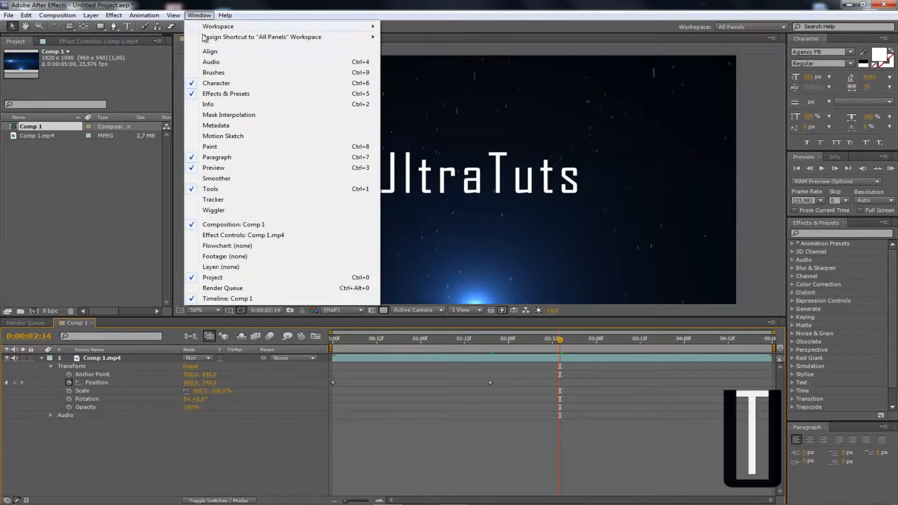
click(198, 15)
click(196, 20)
click(230, 211)
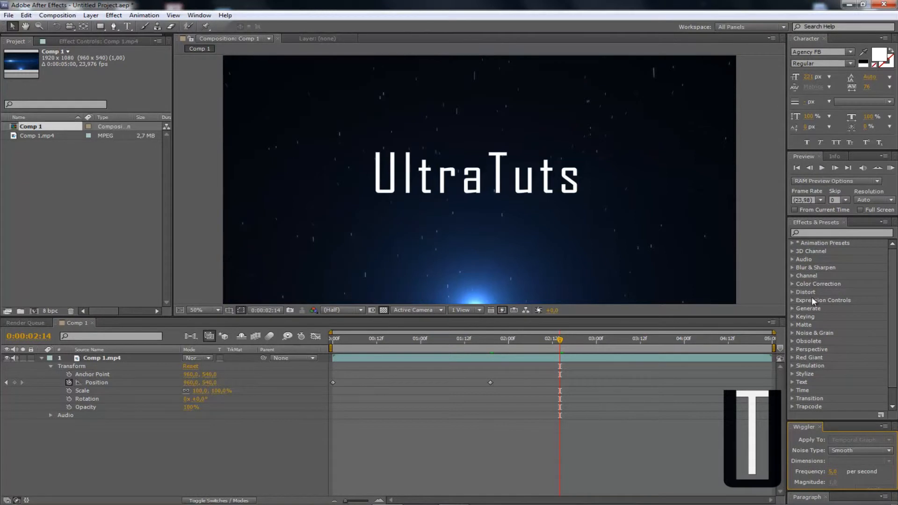
Step: Hide the Character and Effects & Presets panels and show both of them again
click(200, 18)
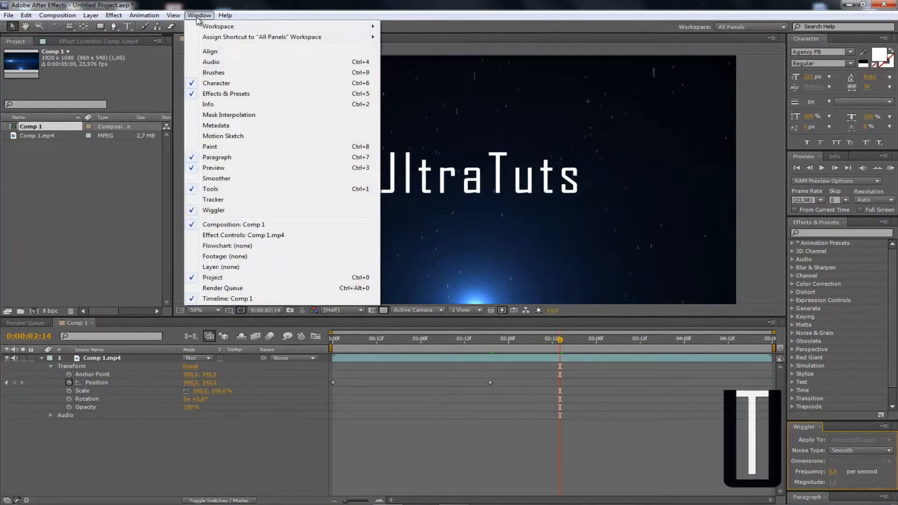
click(230, 83)
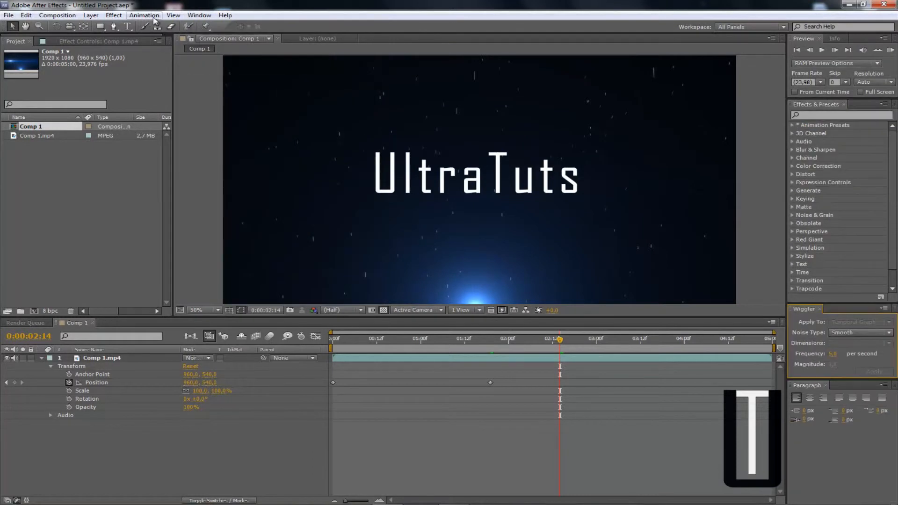
click(199, 17)
click(226, 94)
click(200, 15)
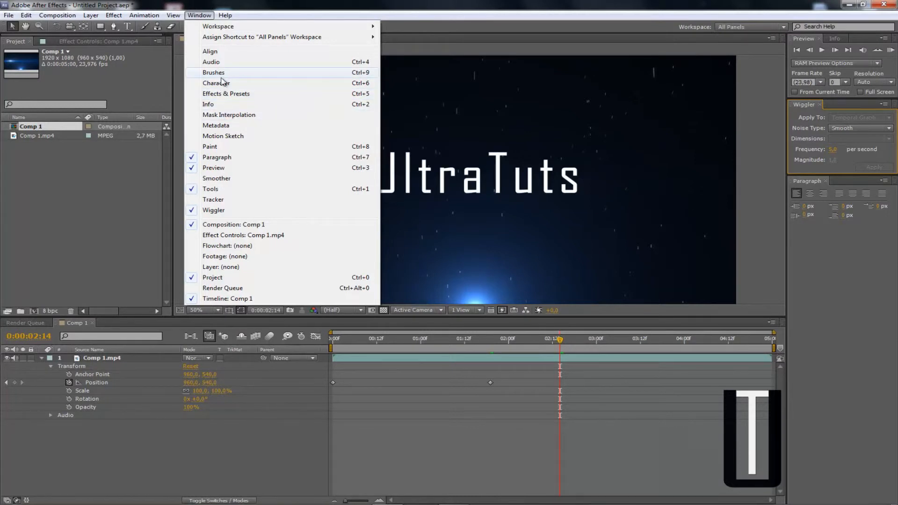
click(227, 95)
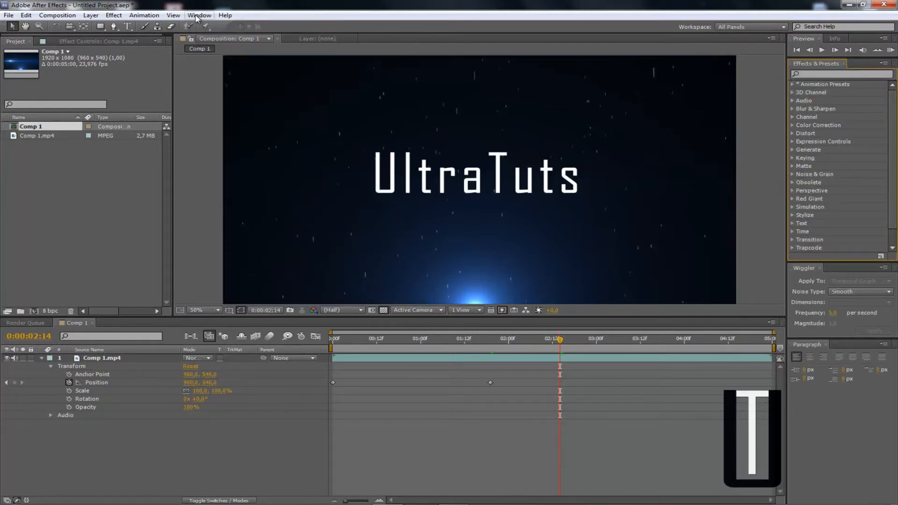
click(198, 16)
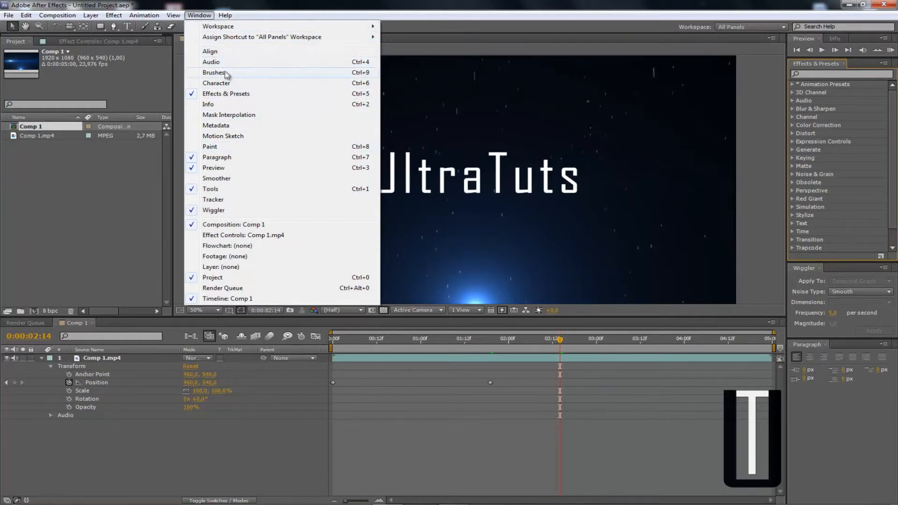
click(216, 84)
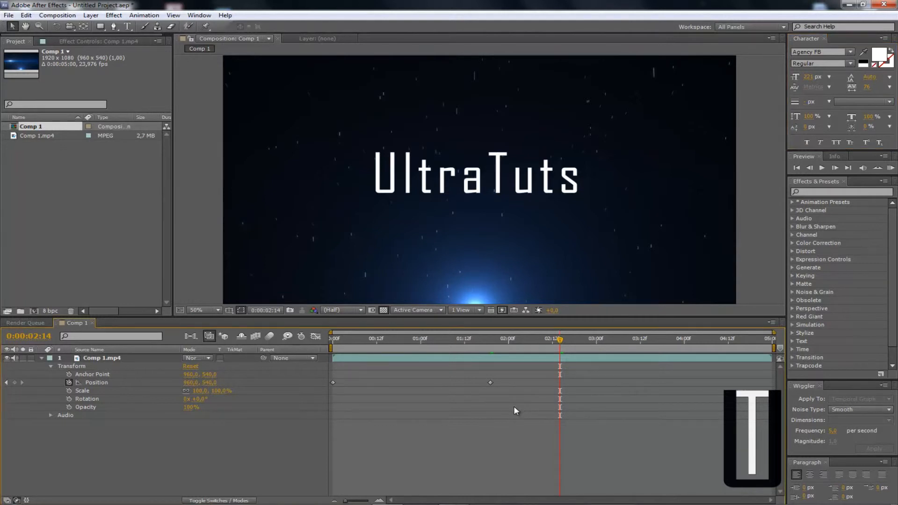
Step: Select both Position keyframes and choose Spatial Path as what the Wiggler applies to
drag(529, 403, 334, 385)
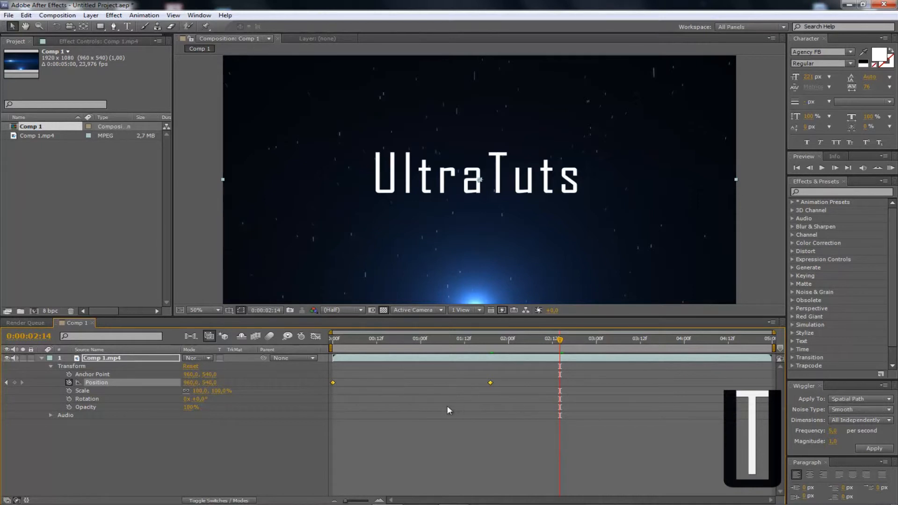
click(844, 402)
click(845, 402)
click(845, 402)
click(845, 402)
click(845, 402)
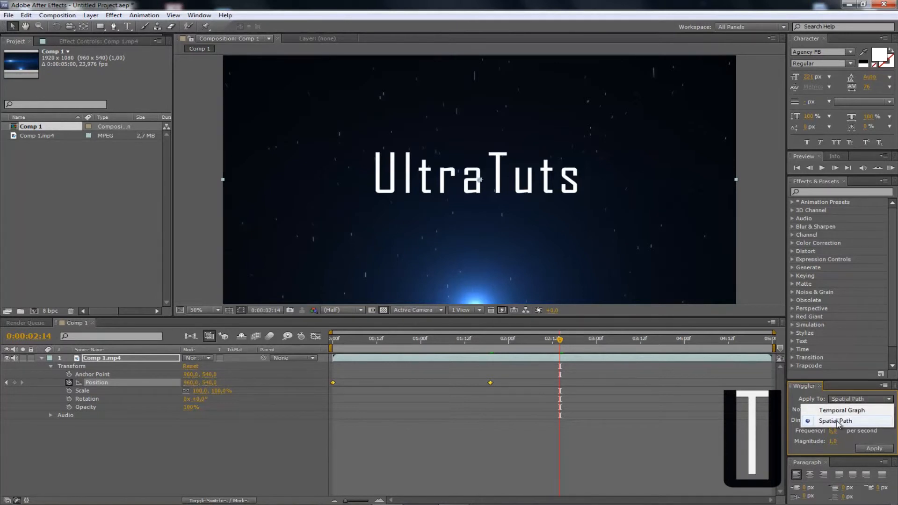
click(836, 420)
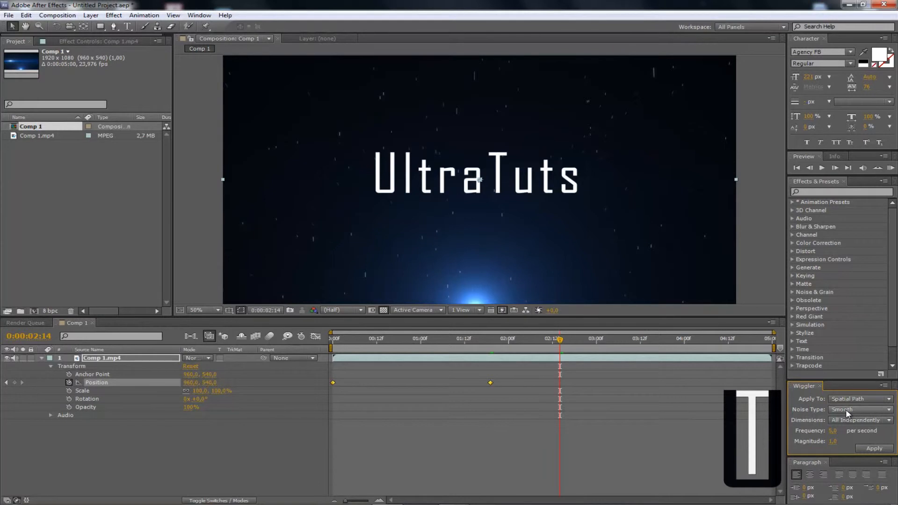
Step: Try the Wiggler on the Position keyframes with Jagged noise and All Independently dimensions, and undo it
click(843, 409)
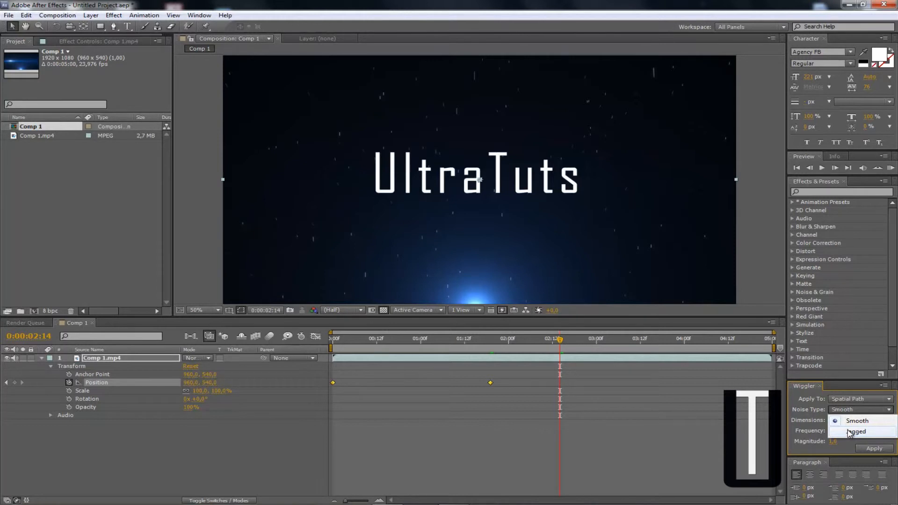
click(849, 432)
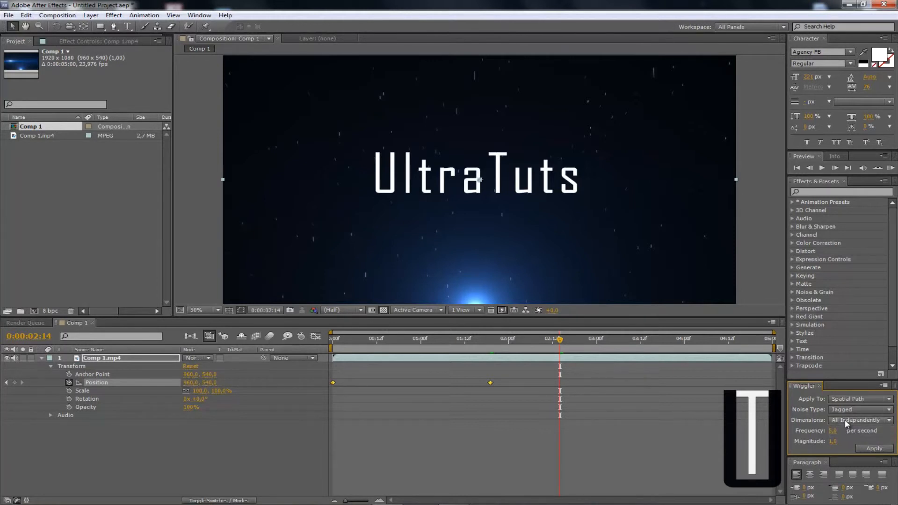
click(847, 422)
click(847, 423)
click(846, 423)
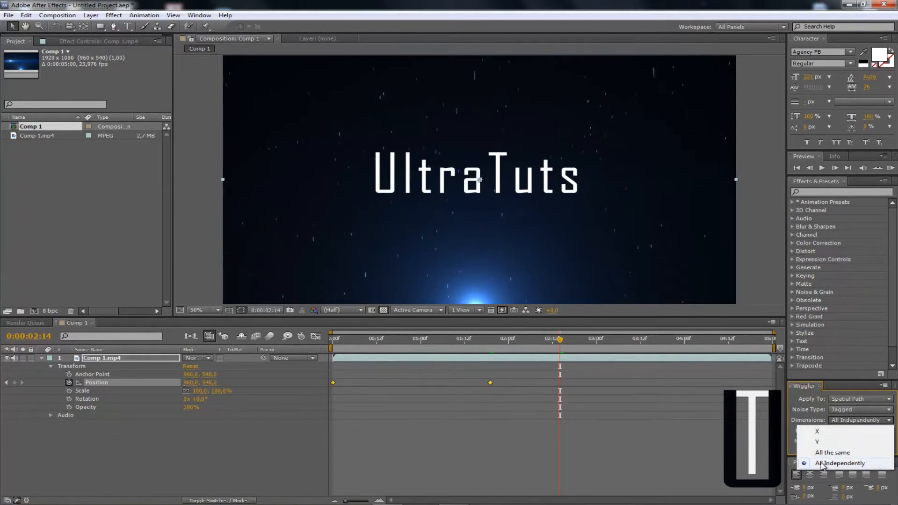
click(853, 464)
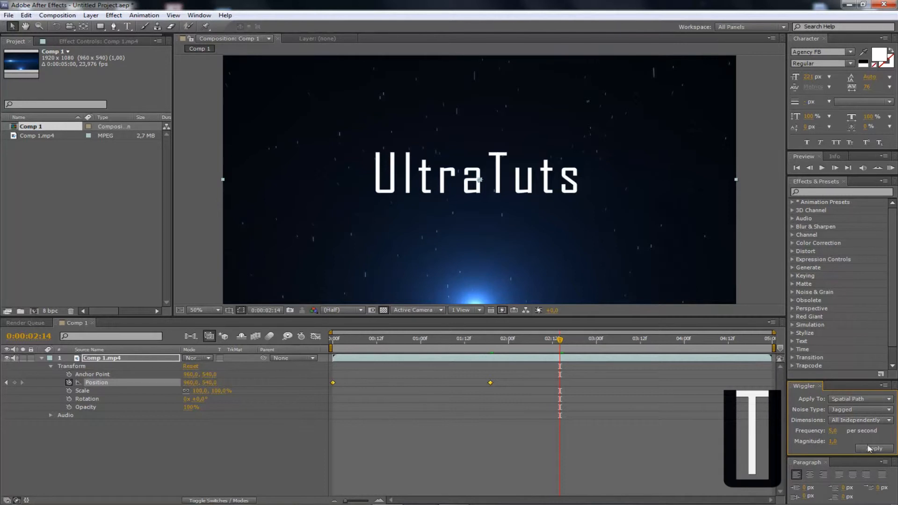
drag(560, 340, 562, 374)
key(ctrl+z)
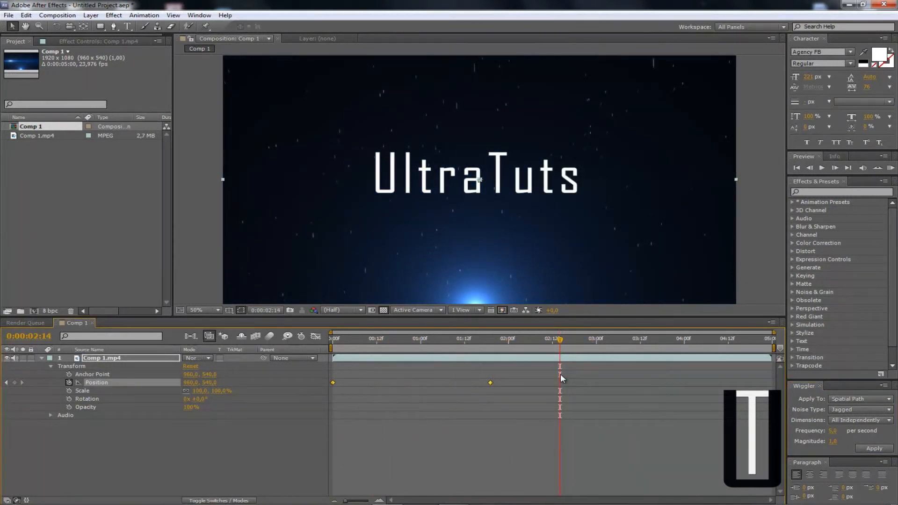
Step: Set the Wiggler's noise type to Smooth with Spatial Path, try it on the Position keyframes and undo the generated keyframes
click(867, 400)
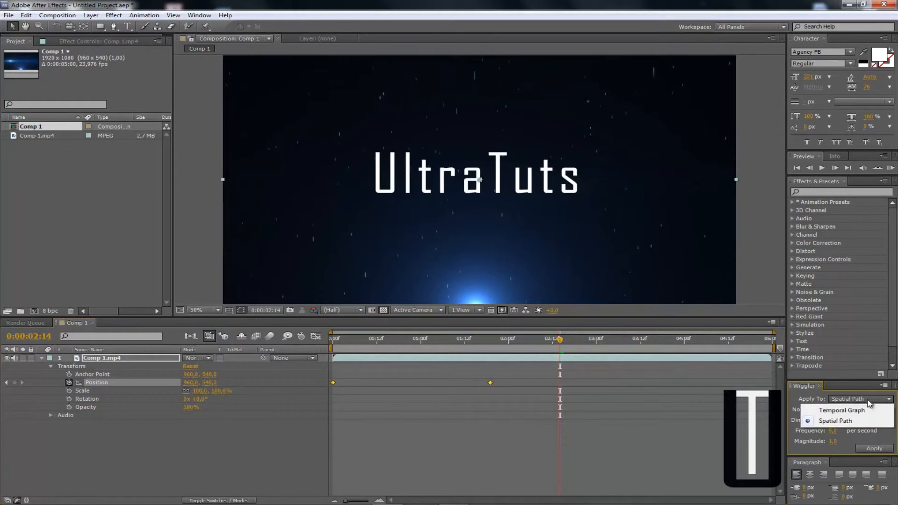
click(863, 420)
click(863, 411)
click(856, 420)
drag(560, 340, 527, 369)
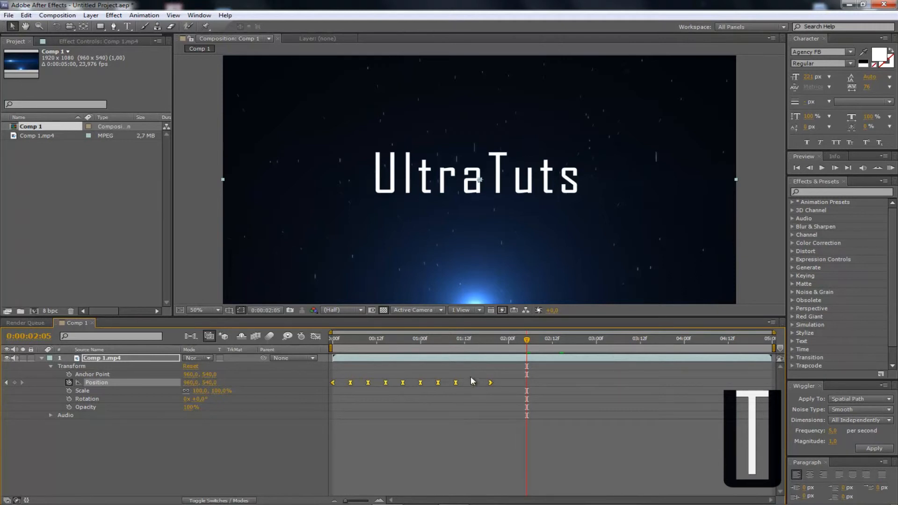
key(ctrl+z)
Step: Try the Wiggler with a higher frequency and a magnitude of 5, scrub through the result and undo it
drag(833, 433, 844, 435)
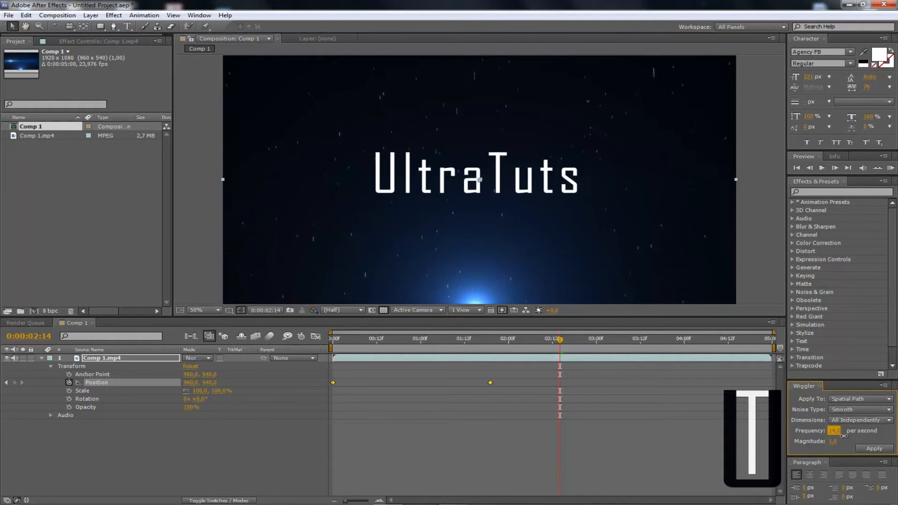
drag(832, 441, 842, 443)
click(874, 448)
drag(559, 339, 381, 386)
key(ctrl+z)
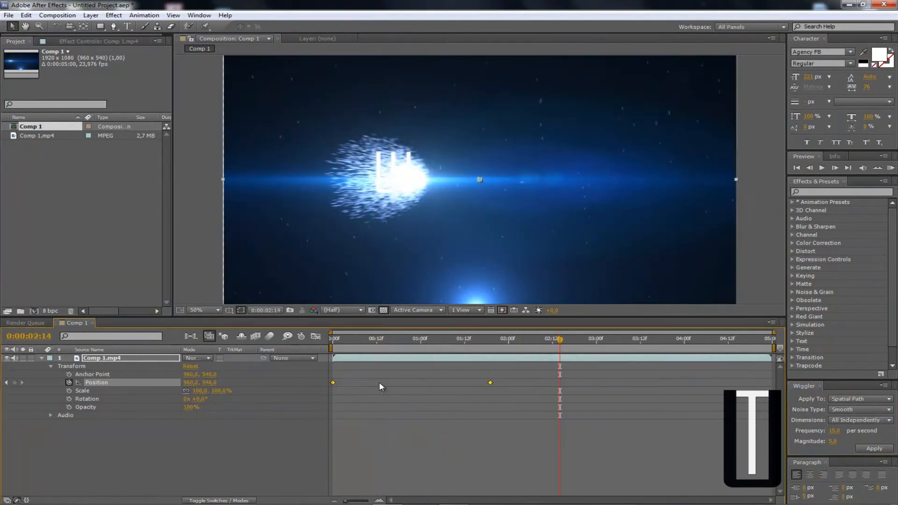
Step: Try the Wiggler with a much larger magnitude and scrub through the shaking layer to check the motion
click(832, 441)
drag(833, 442, 847, 441)
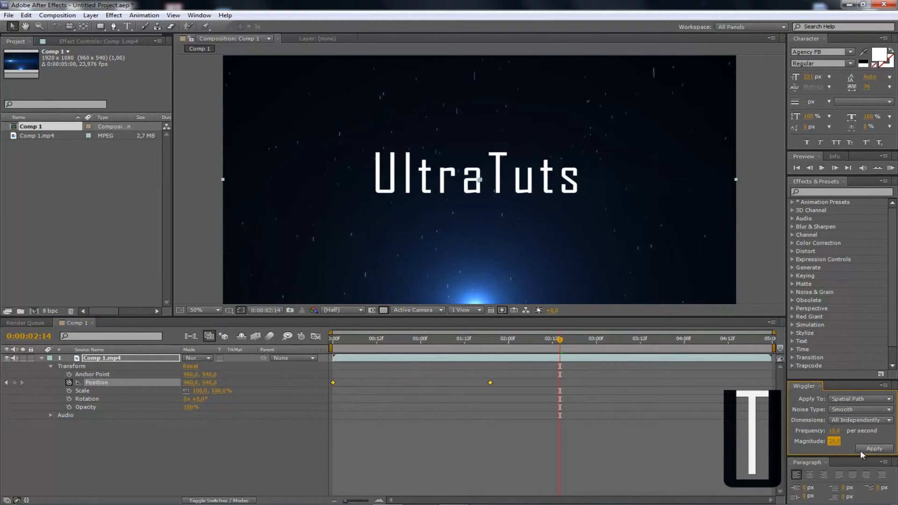
click(874, 448)
drag(559, 341, 435, 344)
scroll(428, 293, down, 2)
drag(377, 354, 410, 357)
scroll(450, 256, up, 2)
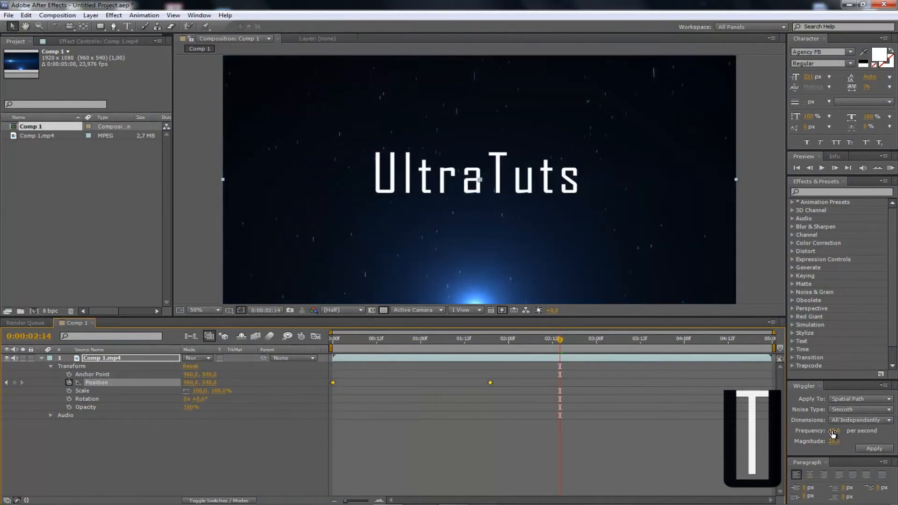
Step: Apply the Wiggler to the Position keyframes with a frequency of 65 per second and magnitude 67, and scrub through the result
mouse_move(833, 434)
mouse_down()
mouse_move(849, 431)
mouse_move(842, 440)
mouse_up()
click(835, 440)
click(868, 452)
drag(560, 339, 388, 361)
scroll(412, 231, down, 2)
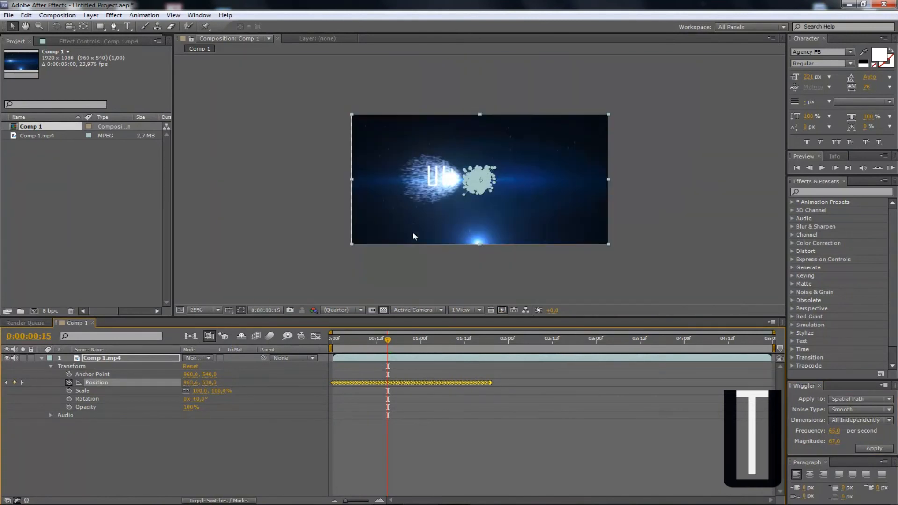
drag(388, 340, 406, 350)
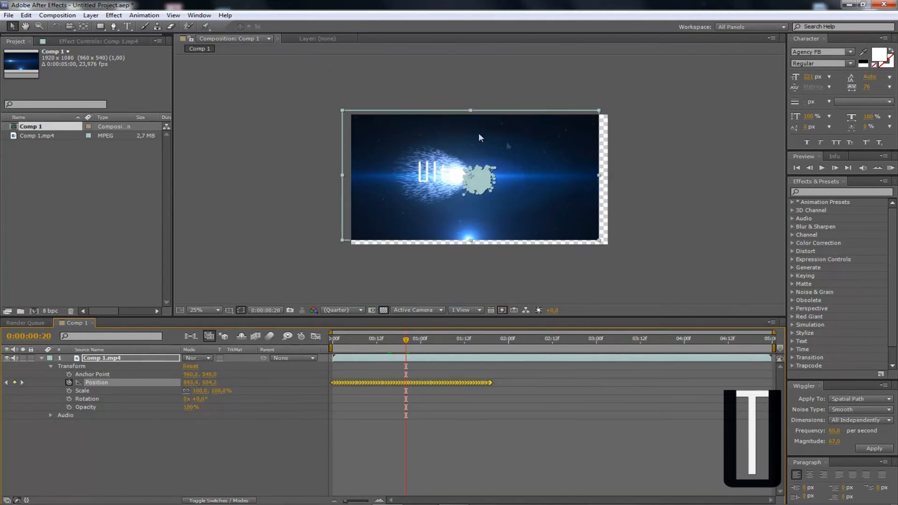
drag(407, 340, 604, 369)
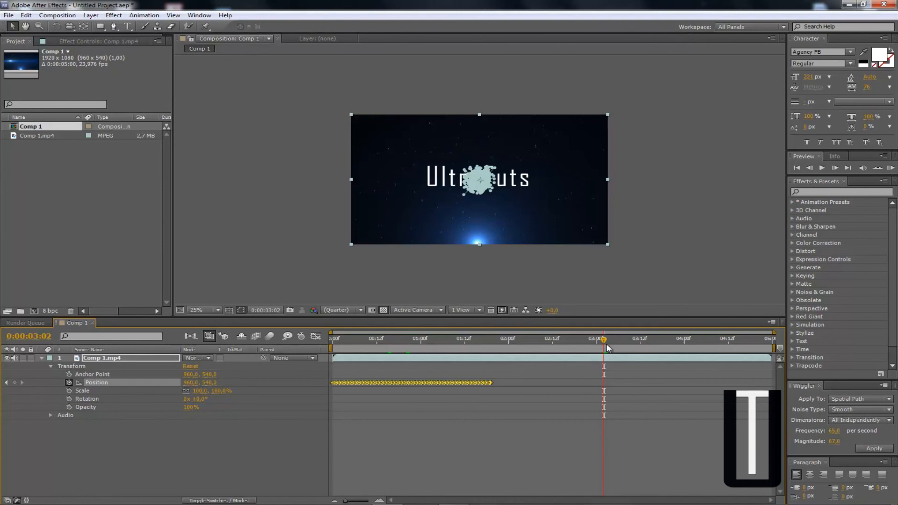
drag(604, 340, 604, 380)
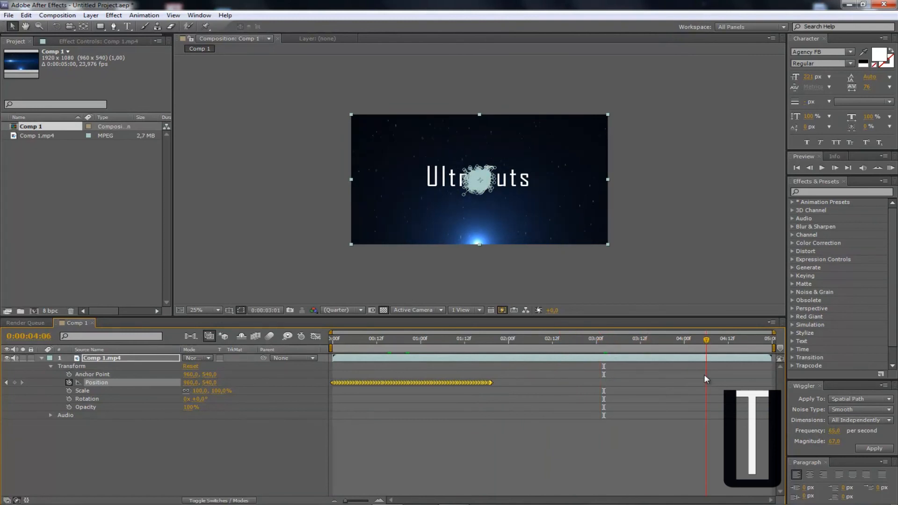
drag(703, 374, 699, 357)
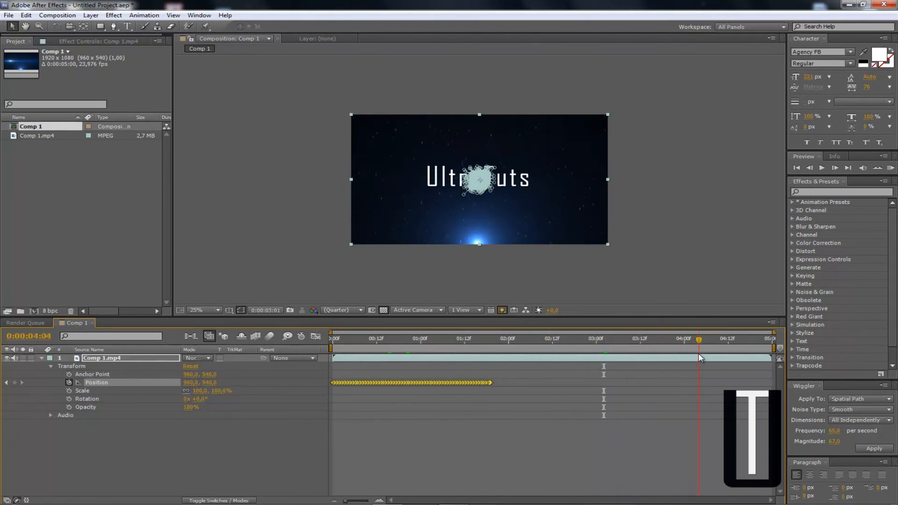